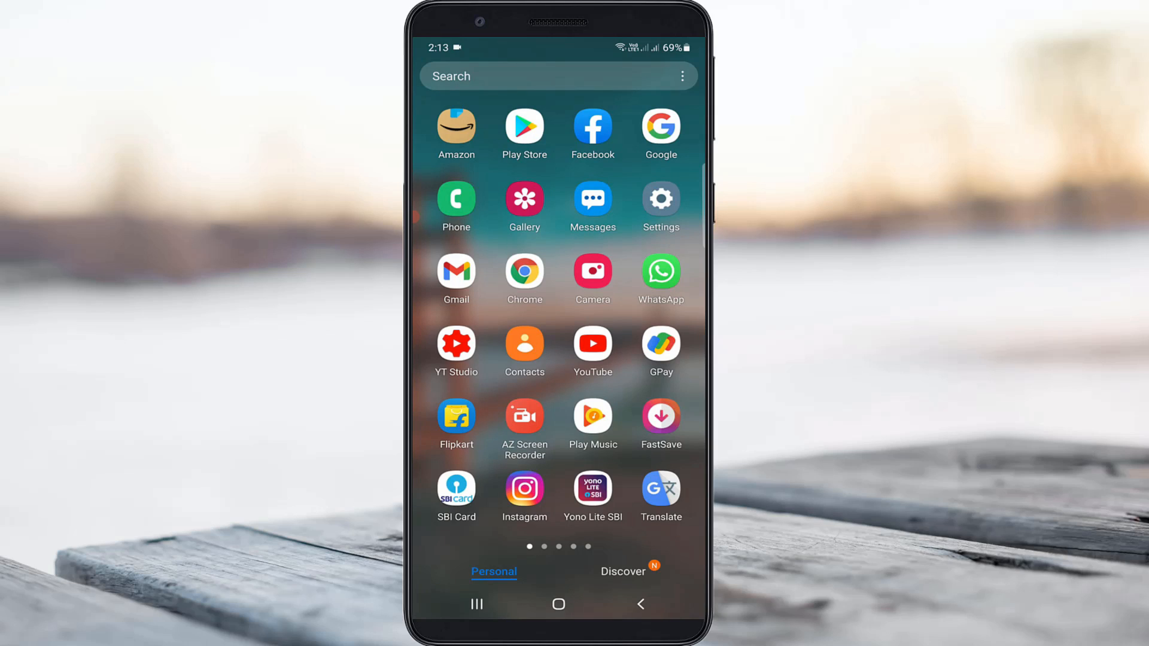
# Step: Go into device Settings and the Apps list of installed apps
pyautogui.click(660, 199)
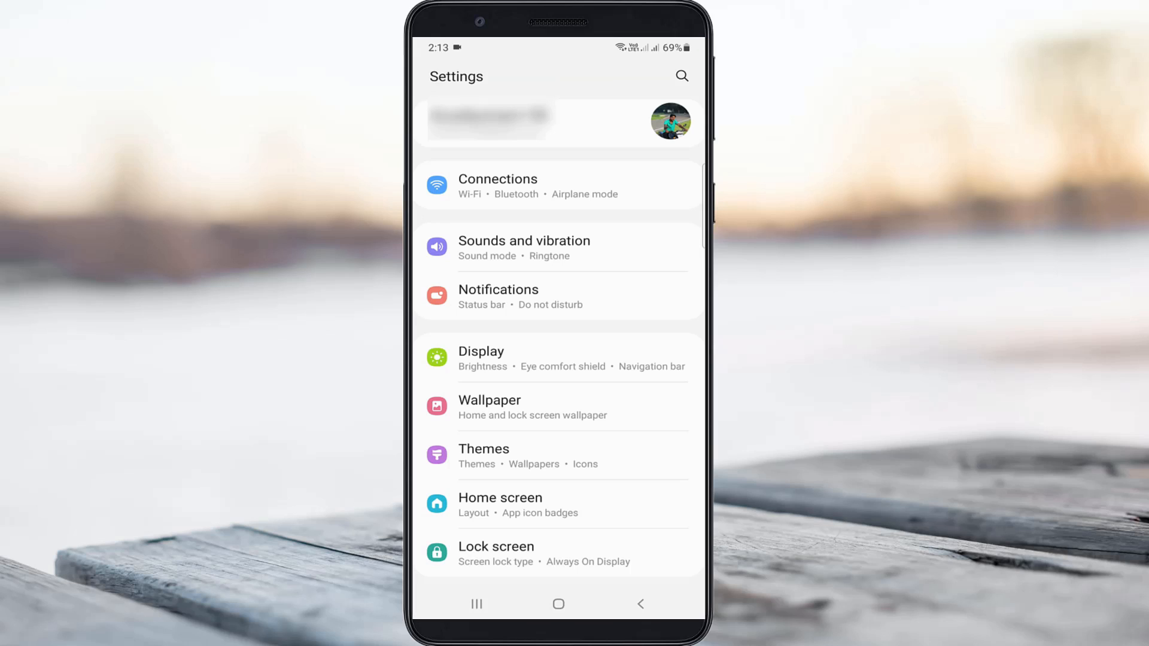
pyautogui.scroll(-10, 558, 359)
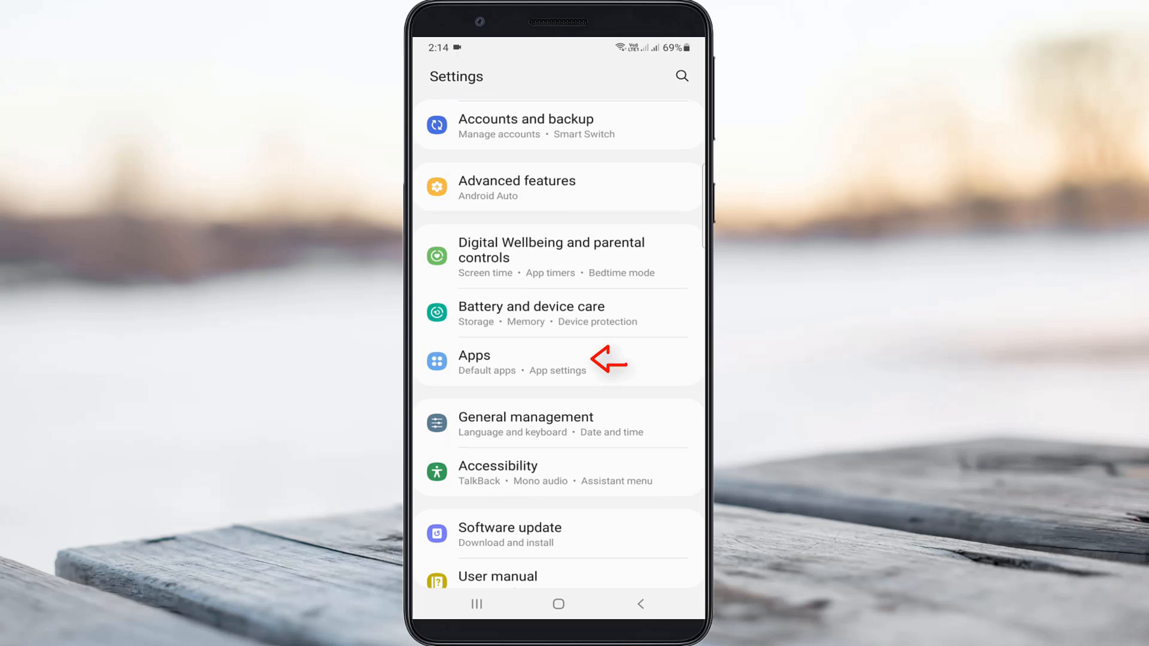
pyautogui.click(502, 362)
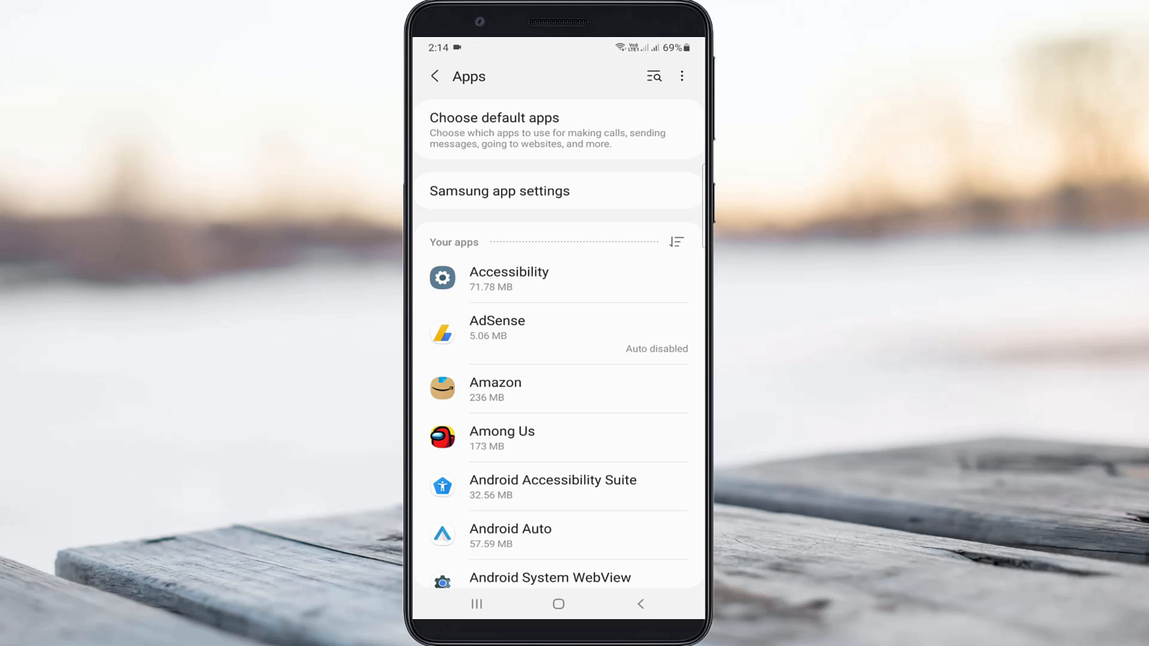
pyautogui.scroll(-10, 559, 403)
pyautogui.scroll(-10, 559, 404)
pyautogui.scroll(-10, 558, 405)
pyautogui.scroll(-10, 558, 404)
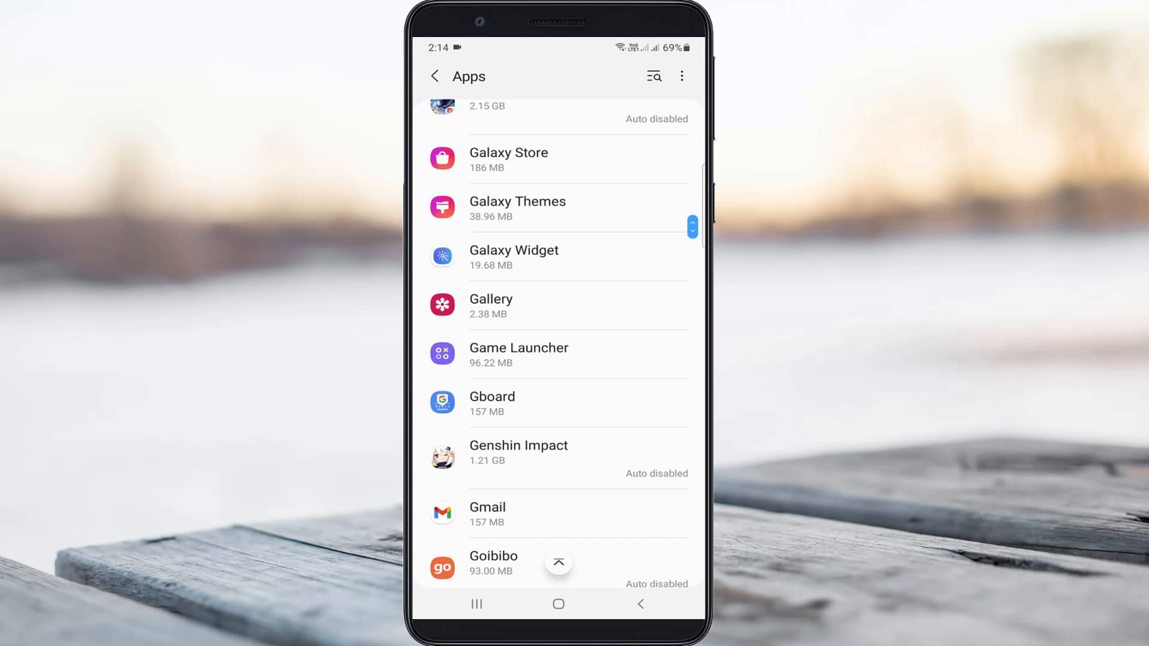
pyautogui.scroll(-10, 559, 359)
pyautogui.scroll(-5, 559, 360)
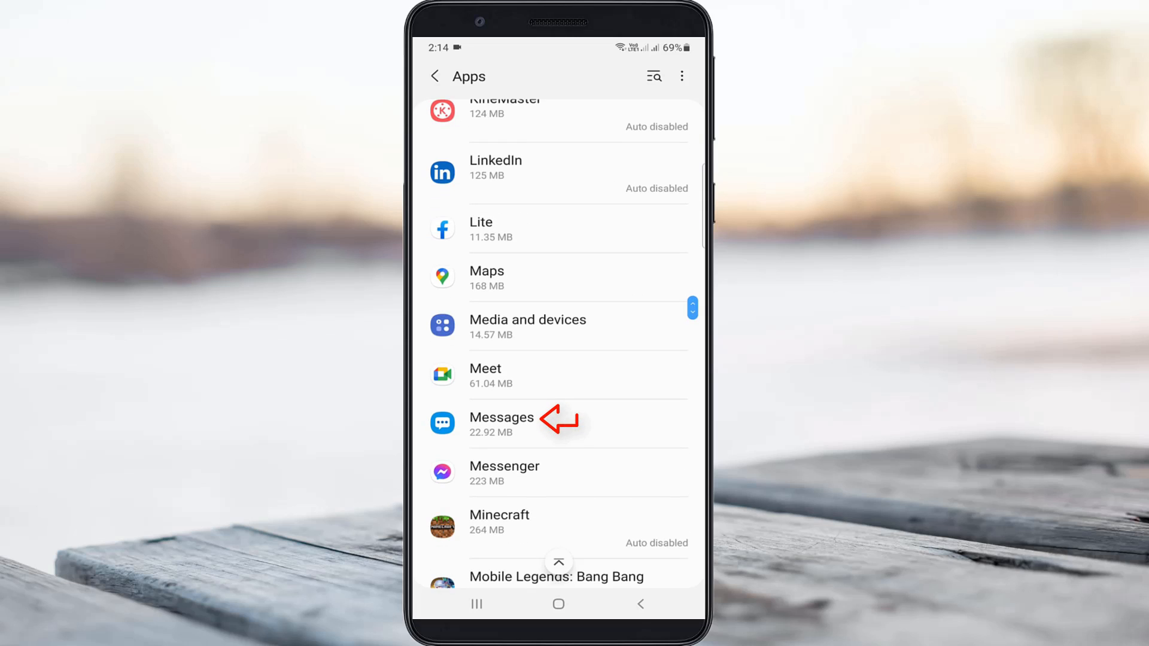
# Step: Force-stop the Messages app from its App info page and confirm with OK
pyautogui.click(503, 425)
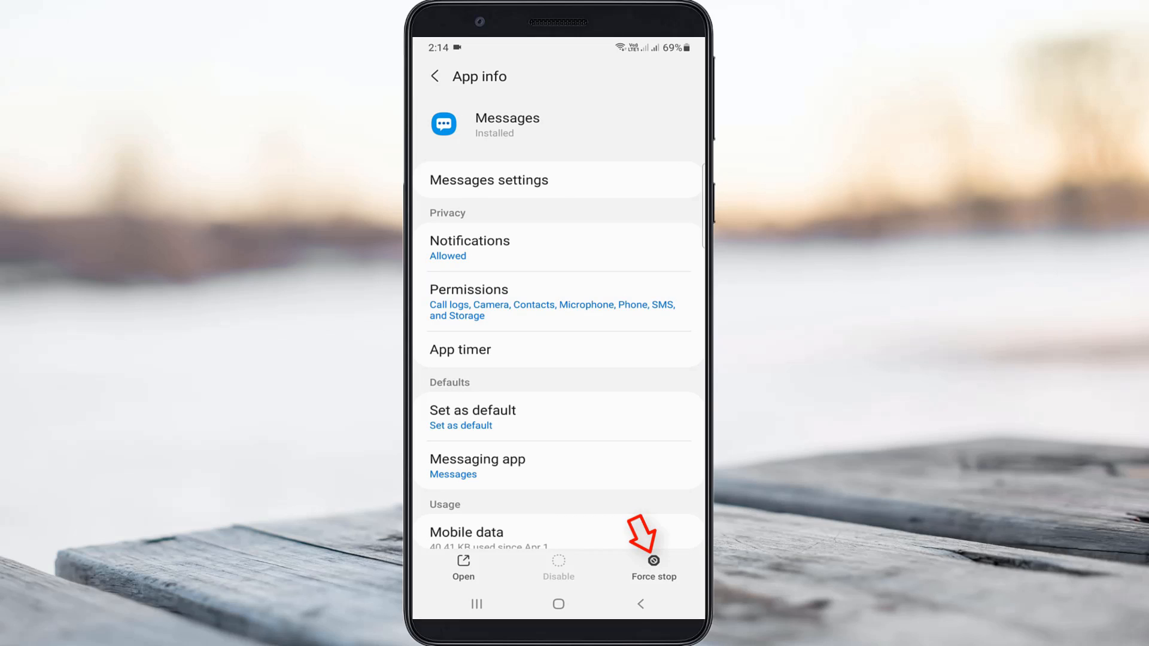
pyautogui.click(654, 566)
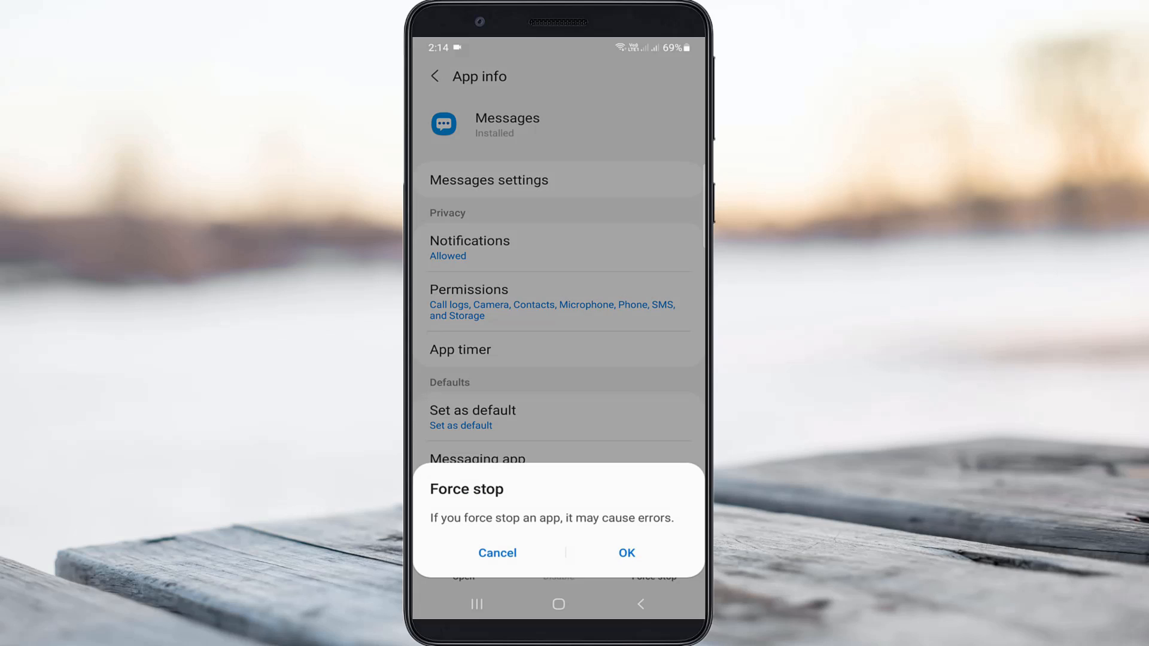
pyautogui.click(626, 553)
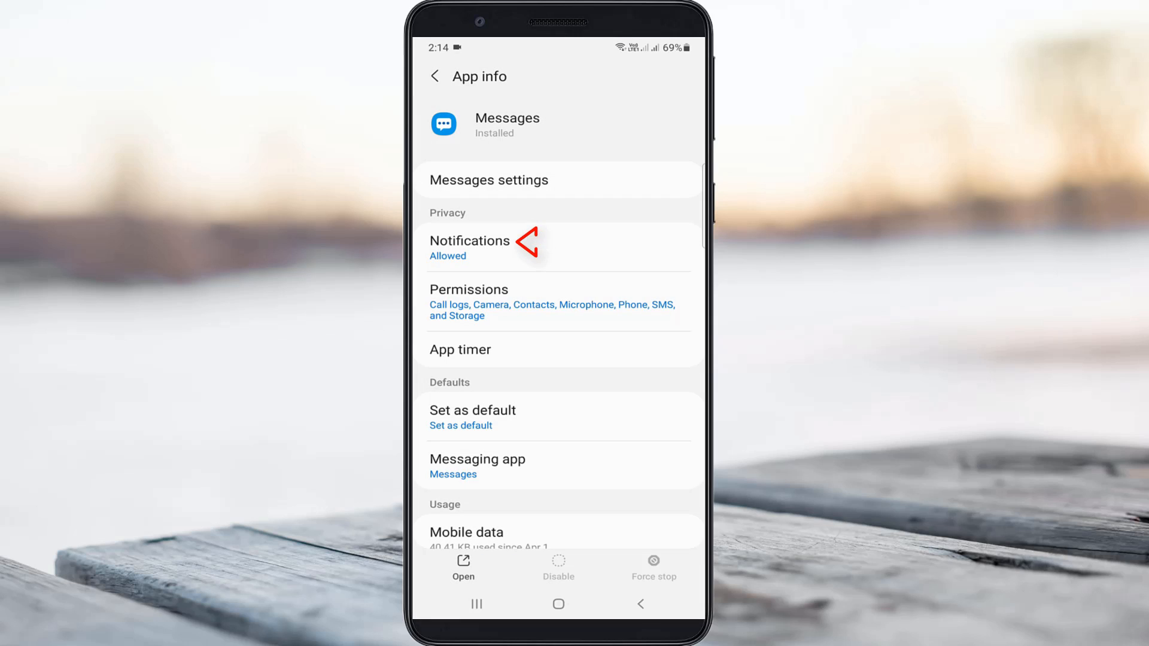
# Step: Switch off General notifications and App icon badges in Messages' notification settings
pyautogui.click(469, 247)
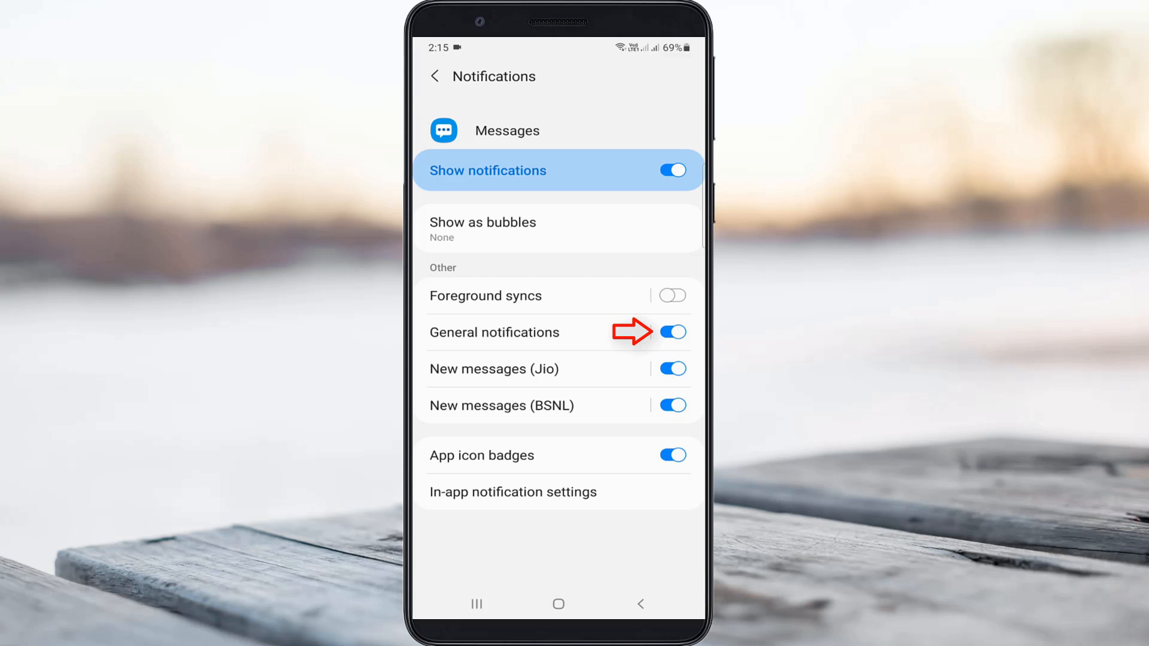
pyautogui.click(671, 332)
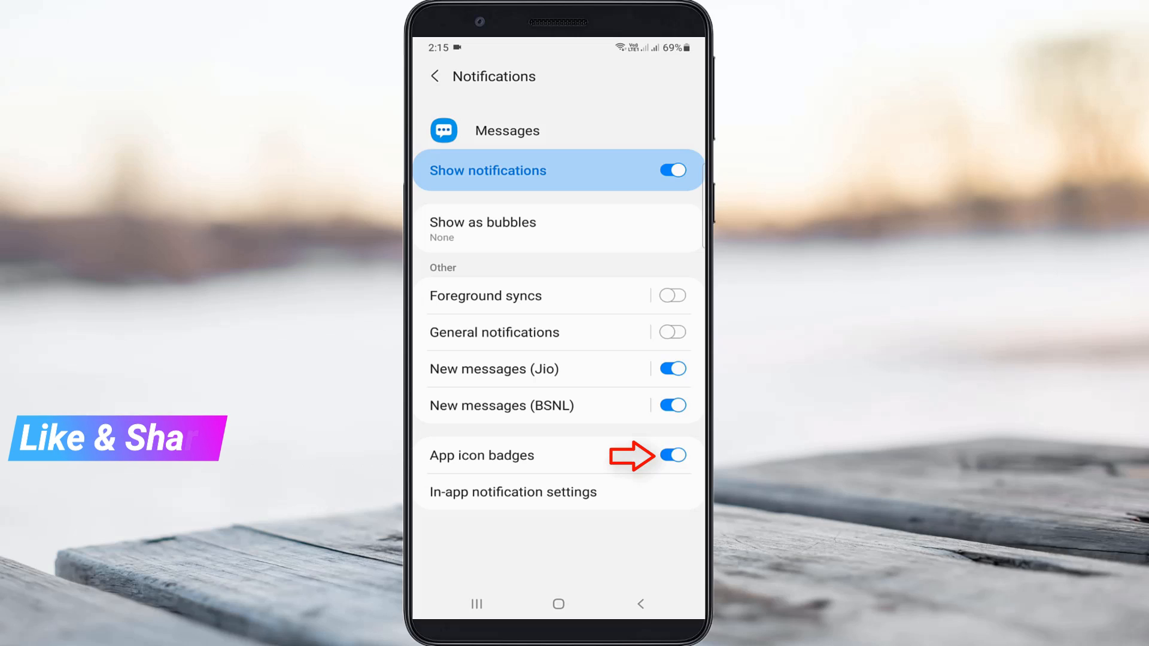
pyautogui.click(673, 455)
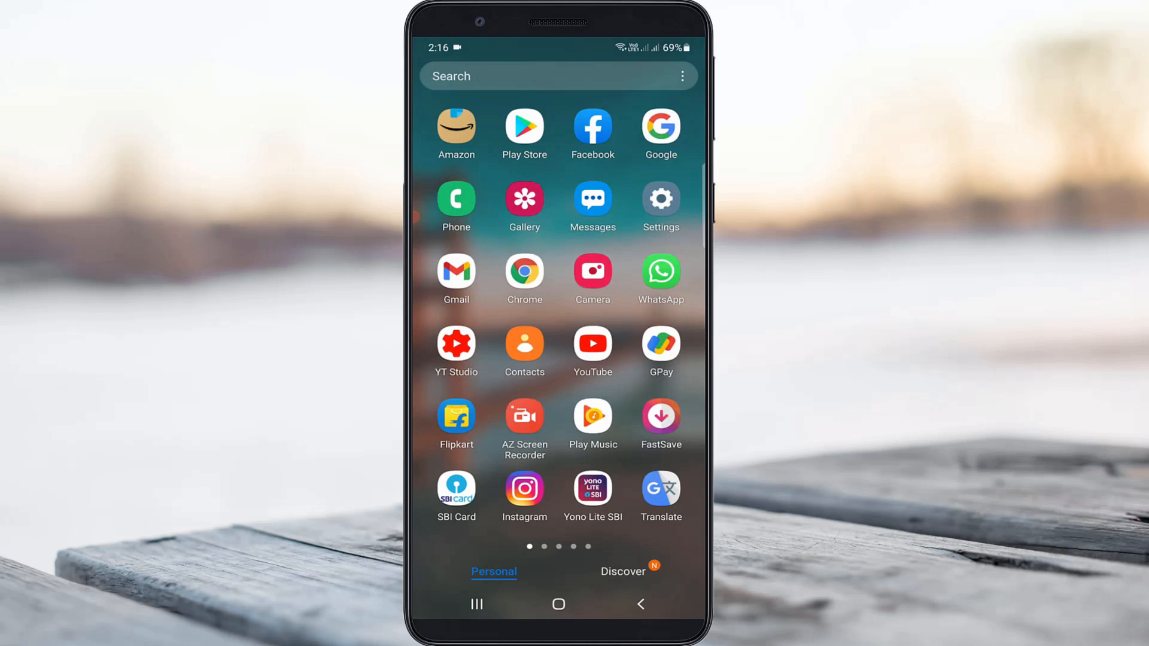
# Step: Launch Messages from the app drawer to show its conversation list
pyautogui.click(592, 200)
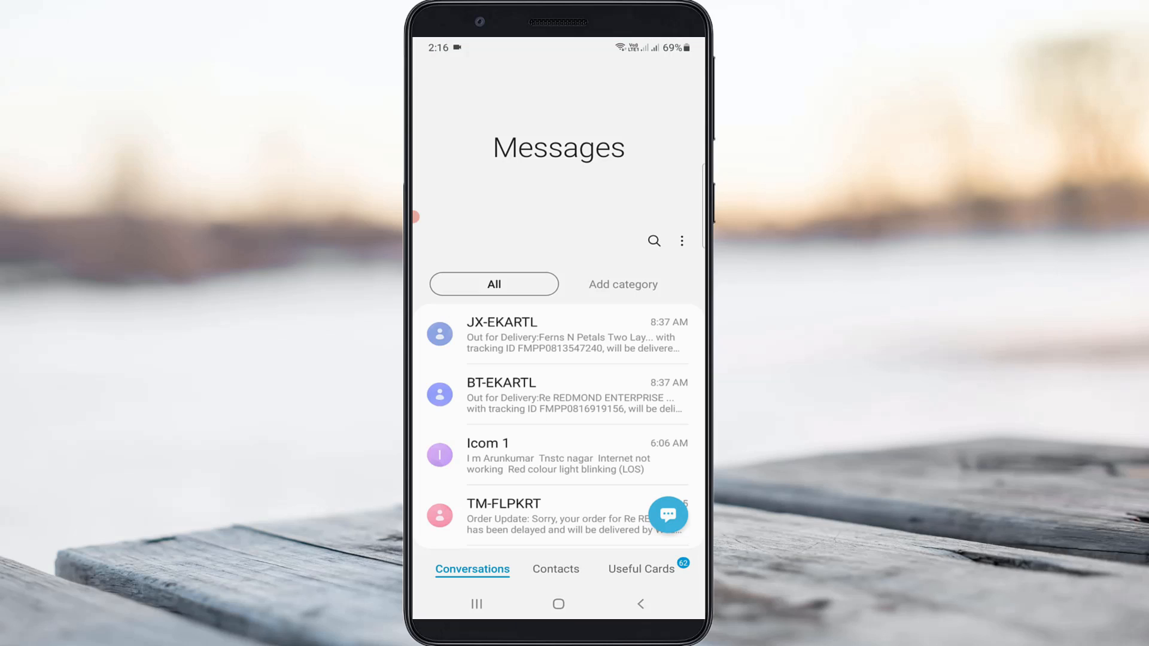
# Step: Pull down the notification shade to confirm no Messages background-work notification remains
pyautogui.moveTo(558, 45); pyautogui.dragTo(558, 359)
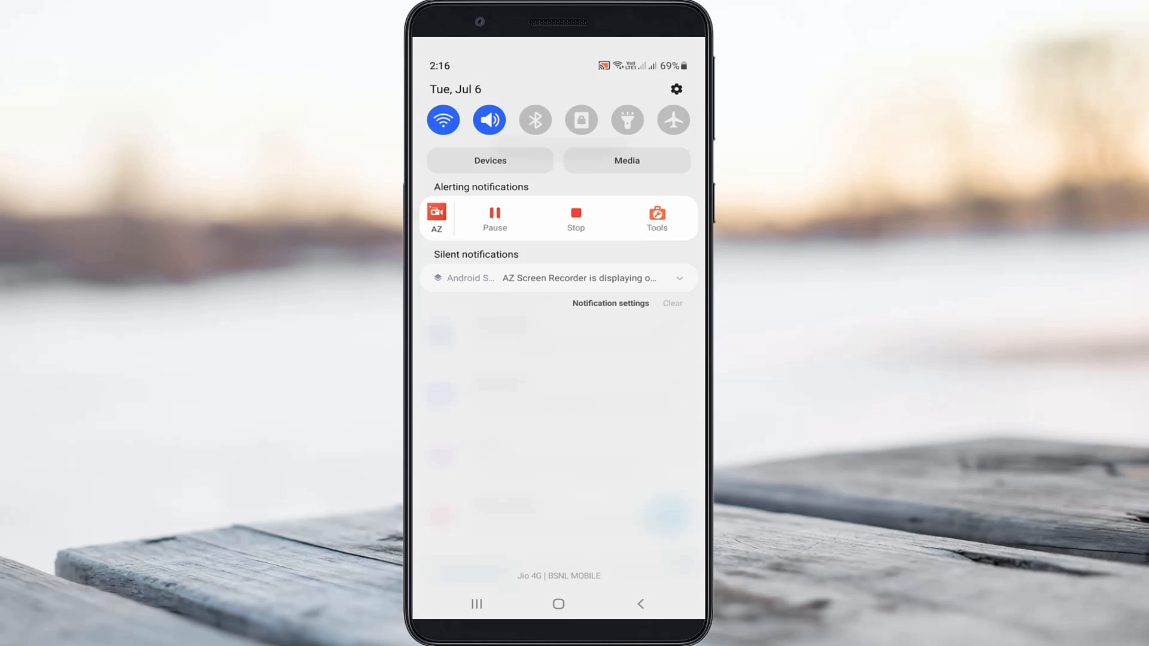